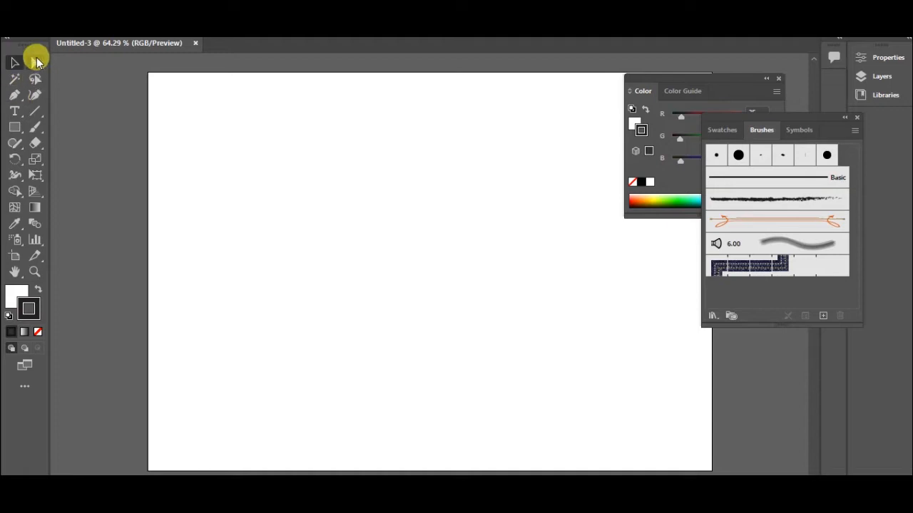
Place the monstera leaf image 25756388 from the Downloads folder on the artboard, covering nearly its full height
left_click(65, 24)
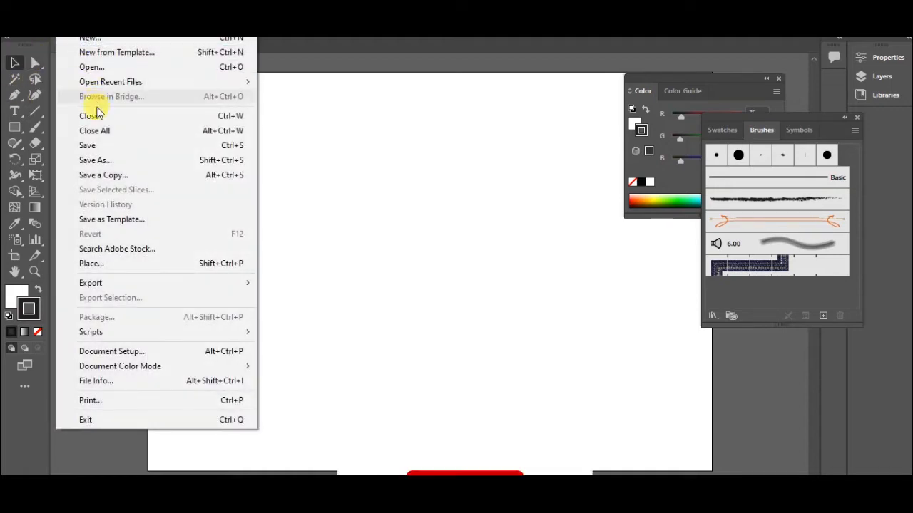
left_click(137, 265)
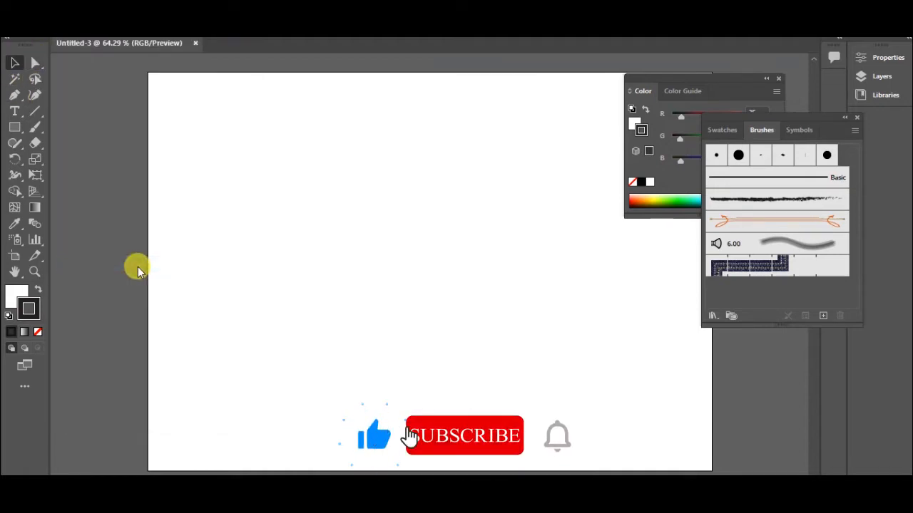
left_click(148, 157)
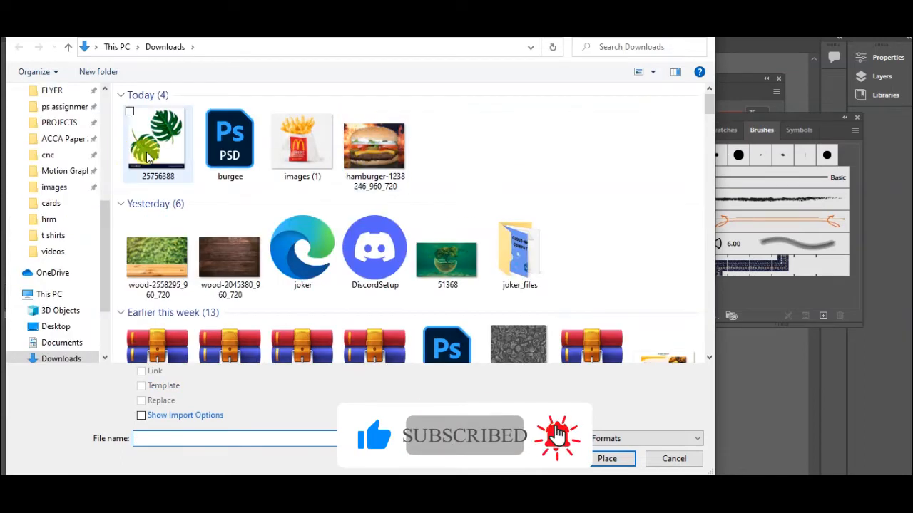
double_click(148, 156)
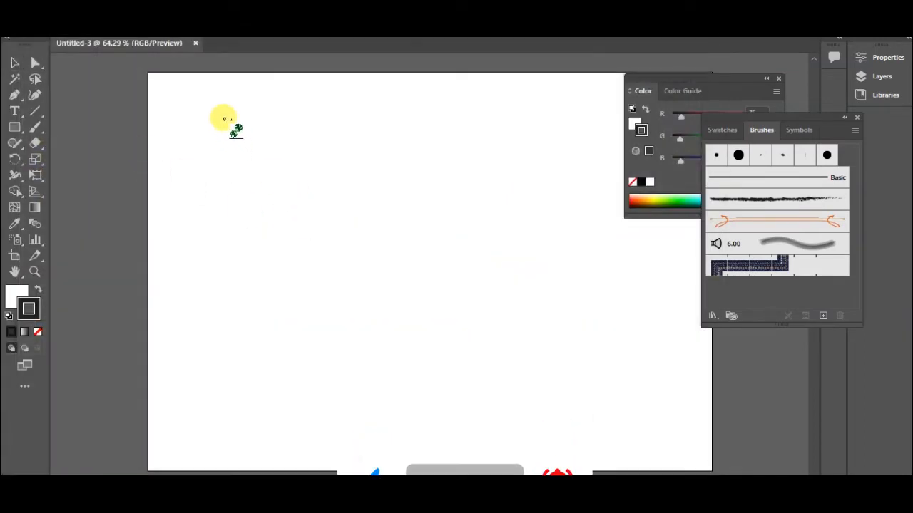
left_click_drag(241, 86, 592, 465)
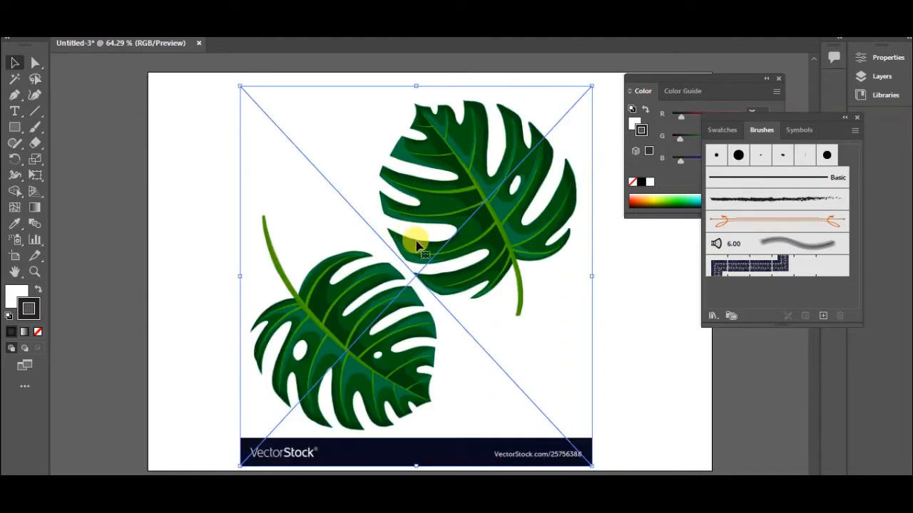
Enlarge the placed leaf image and move it so the upper leaf lies fully on the artboard, leaving it deselected
left_click_drag(239, 85, 163, 33)
mouse_move(451, 196)
left_mouse_down()
mouse_move(466, 218)
mouse_move(481, 376)
left_mouse_up()
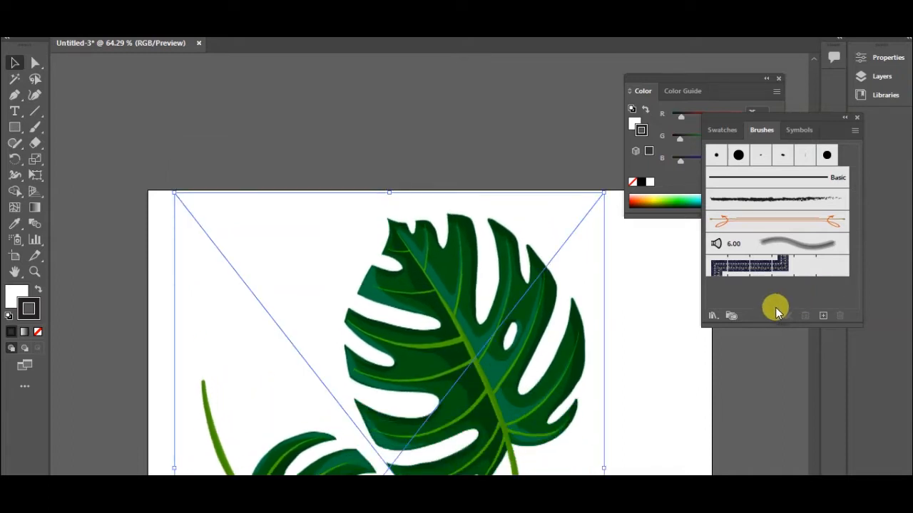
key("ctrl+0")
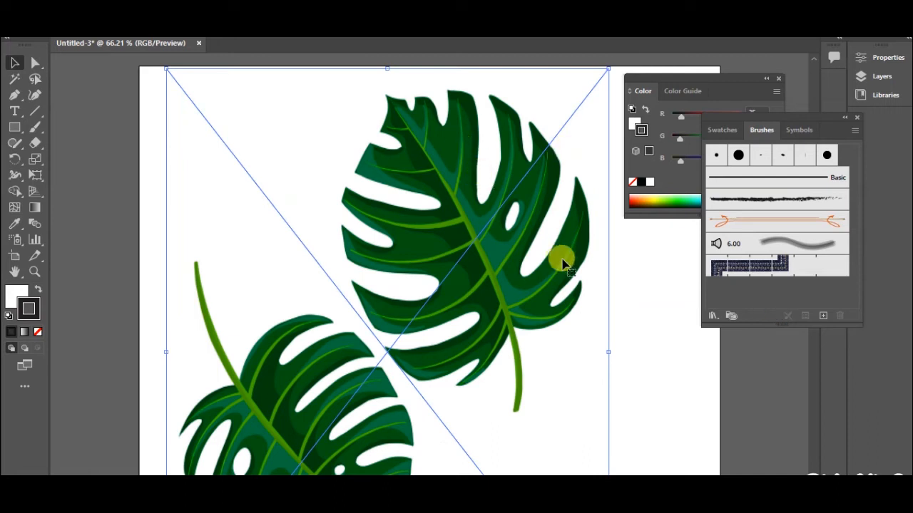
left_click(648, 283)
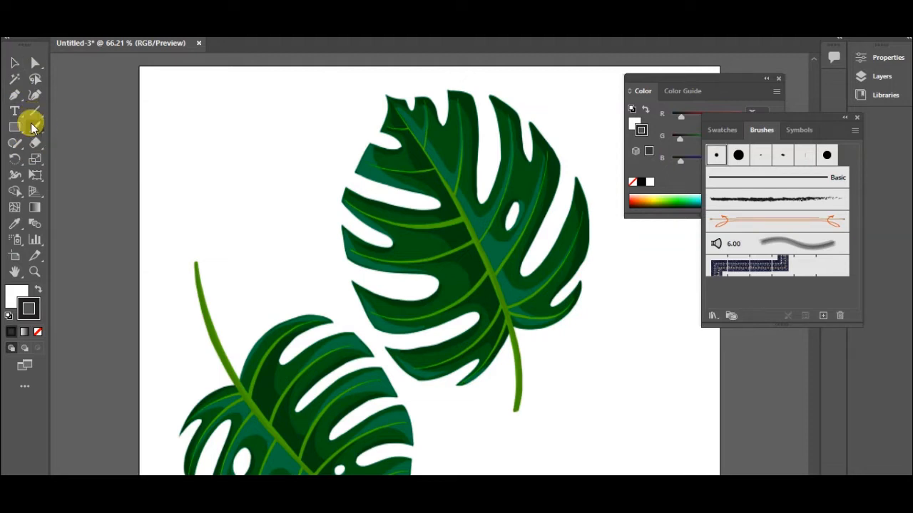
Set the Paintbrush to no fill and a brown stroke with hex colour A07407
left_click(12, 298)
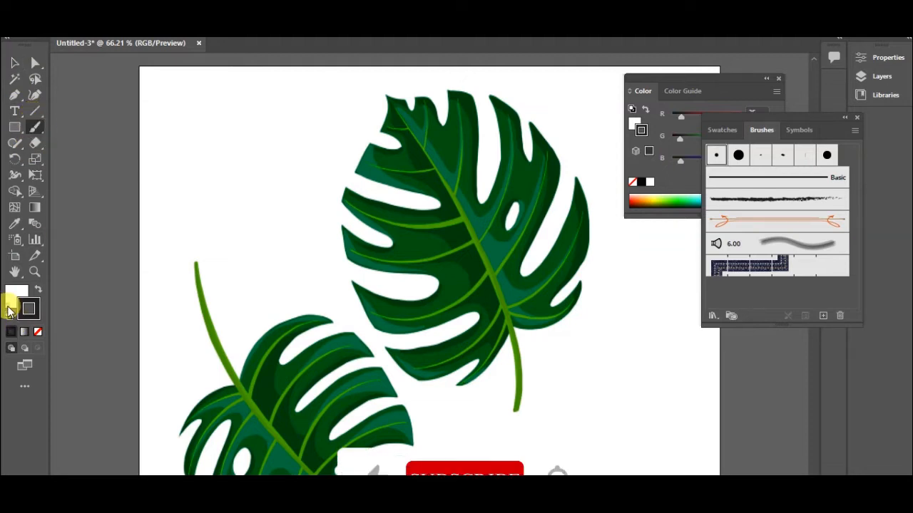
left_click(41, 333)
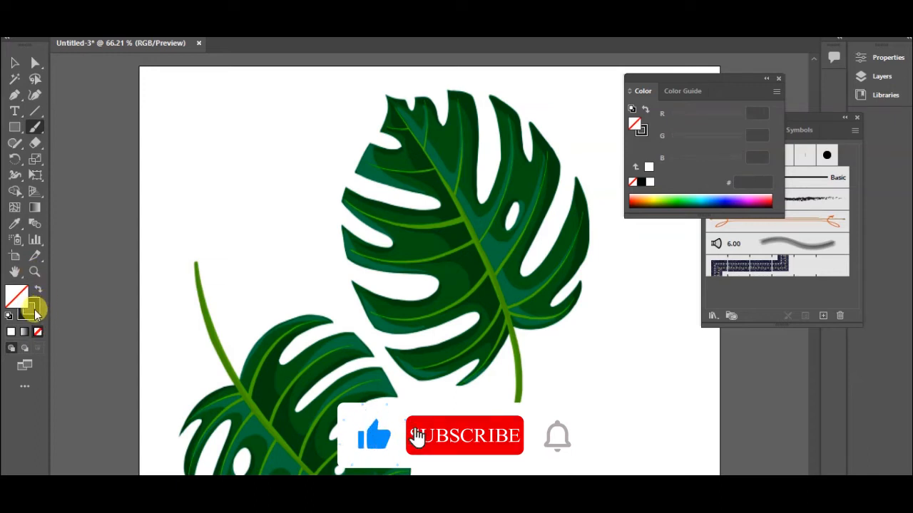
left_click(34, 311)
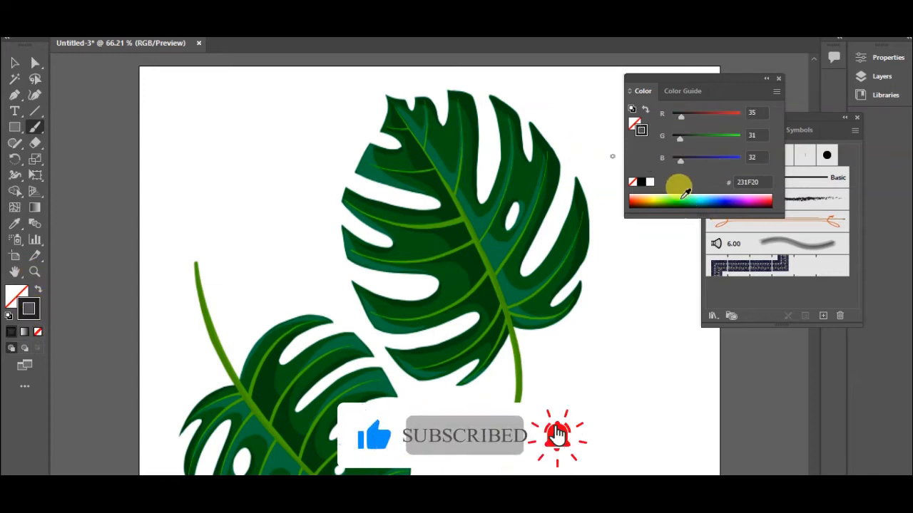
mouse_move(708, 191)
left_mouse_down()
mouse_move(648, 189)
mouse_move(656, 196)
left_mouse_up()
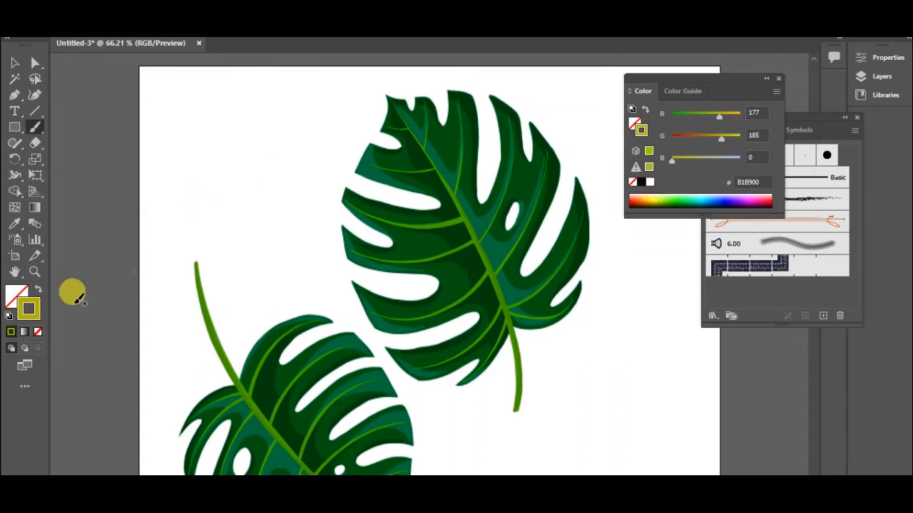
double_click(26, 311)
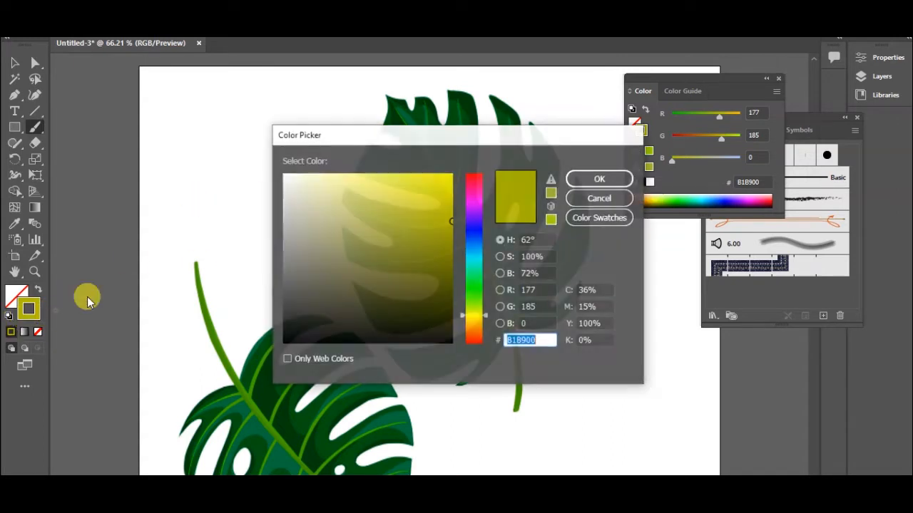
mouse_move(486, 314)
left_mouse_down()
mouse_move(490, 336)
mouse_move(487, 321)
left_mouse_up()
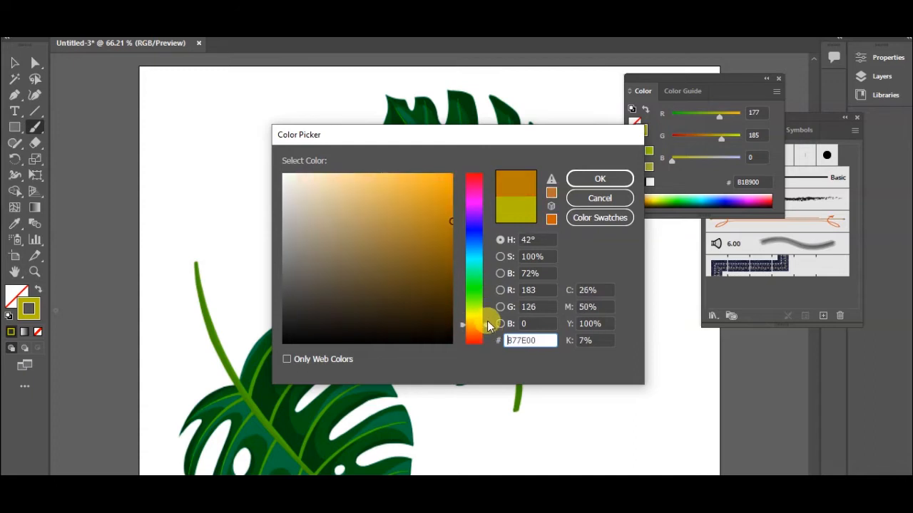
mouse_move(430, 230)
left_mouse_down()
mouse_move(425, 186)
mouse_move(464, 147)
mouse_move(432, 222)
mouse_move(434, 242)
mouse_move(445, 236)
left_mouse_up()
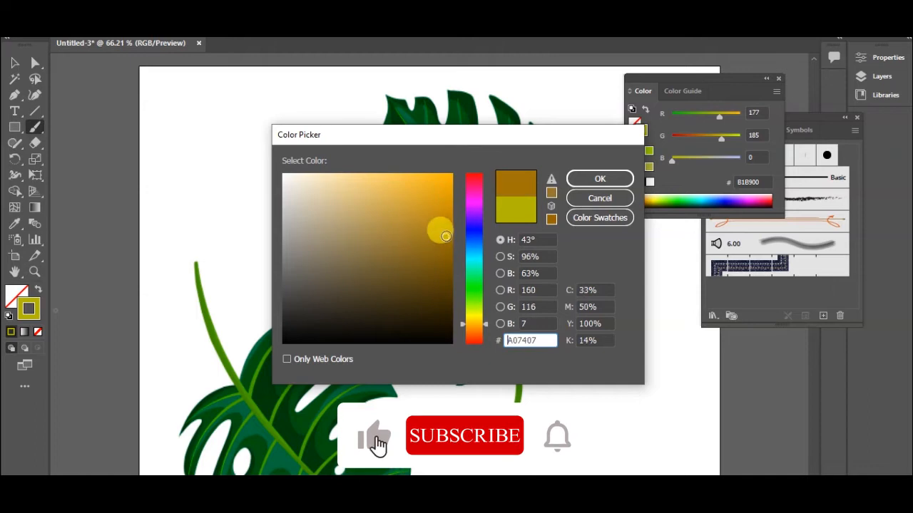
left_click(571, 179)
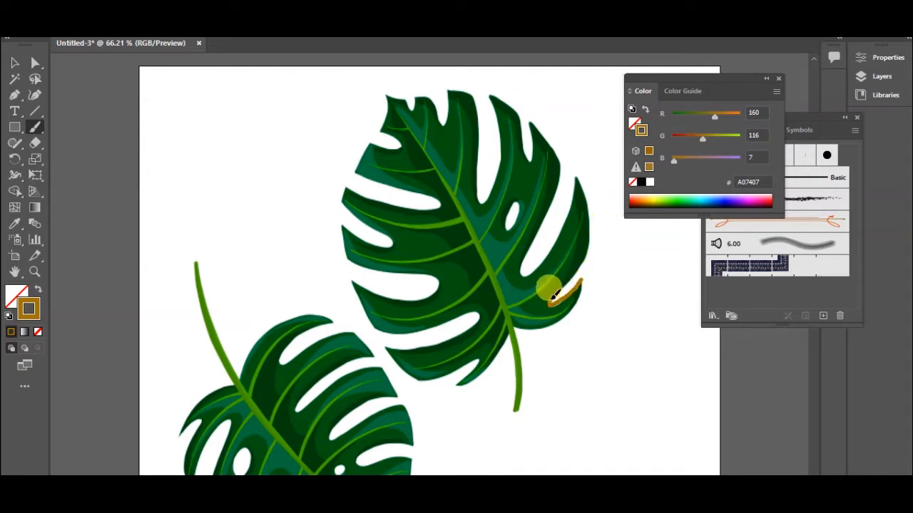
Trace the upper leaf's jagged outline and stem with the Paintbrush, adding a small curl beside the stem
mouse_move(579, 269)
left_mouse_down()
mouse_move(592, 208)
mouse_move(577, 173)
mouse_move(553, 243)
mouse_move(519, 271)
mouse_move(523, 233)
mouse_move(555, 189)
mouse_move(559, 147)
mouse_move(532, 118)
mouse_move(524, 158)
mouse_move(518, 112)
mouse_move(489, 92)
mouse_move(500, 111)
mouse_move(495, 175)
mouse_move(489, 196)
mouse_move(475, 198)
mouse_move(478, 105)
mouse_move(465, 84)
mouse_move(442, 84)
mouse_move(447, 121)
mouse_move(416, 93)
left_mouse_up()
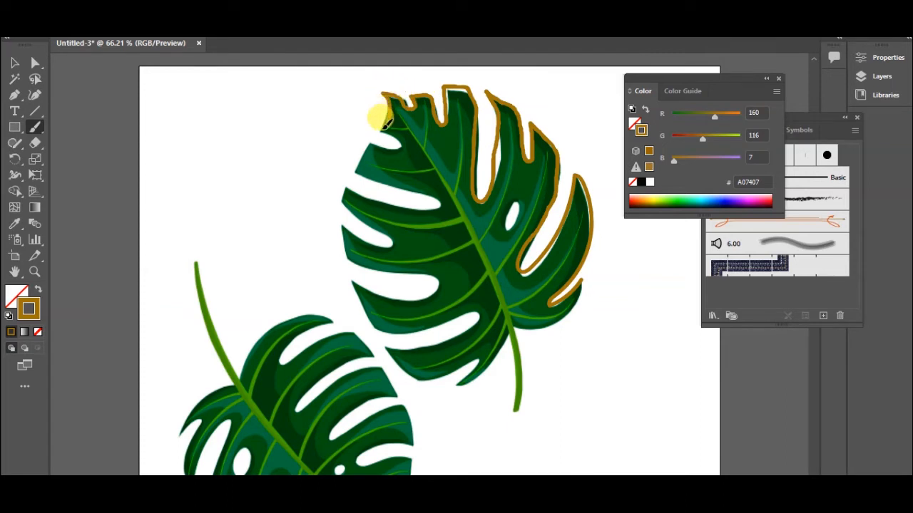
mouse_move(388, 127)
left_mouse_down()
mouse_move(408, 141)
mouse_move(372, 144)
mouse_move(355, 170)
mouse_move(440, 203)
mouse_move(401, 207)
mouse_move(349, 188)
mouse_move(345, 203)
mouse_move(341, 194)
mouse_move(390, 232)
mouse_move(364, 243)
mouse_move(335, 218)
mouse_move(345, 258)
mouse_move(412, 260)
mouse_move(437, 278)
mouse_move(416, 294)
mouse_move(353, 276)
mouse_move(355, 286)
mouse_move(378, 327)
mouse_move(464, 302)
mouse_move(485, 308)
mouse_move(416, 339)
mouse_move(379, 336)
mouse_move(414, 373)
mouse_move(476, 351)
mouse_move(465, 370)
mouse_move(511, 319)
mouse_move(514, 405)
mouse_move(515, 345)
mouse_move(533, 324)
mouse_move(545, 352)
left_mouse_up()
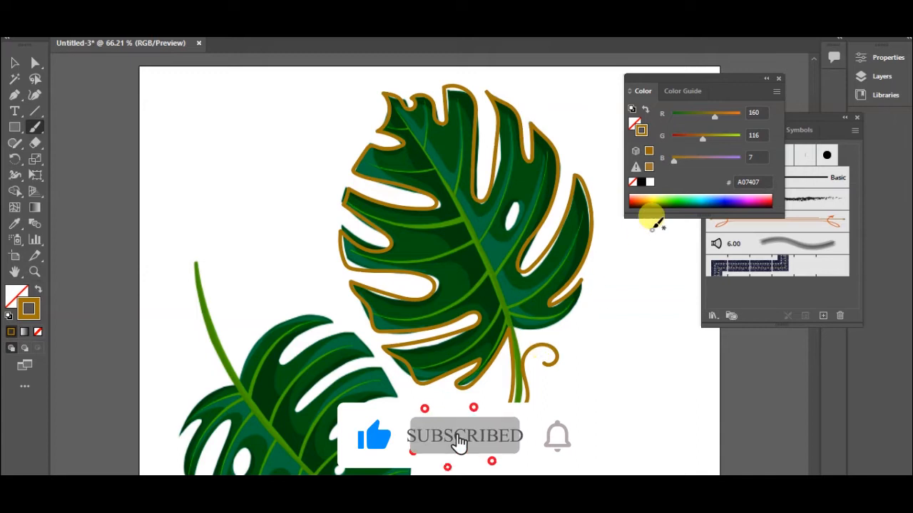
mouse_move(583, 277)
left_mouse_down()
mouse_move(571, 322)
mouse_move(524, 325)
left_mouse_up()
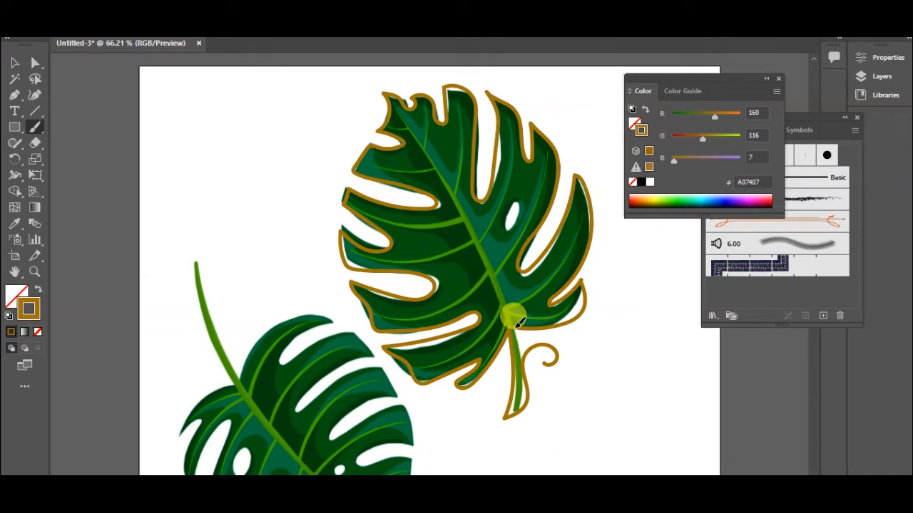
Delete the placed leaf image from the artboard, keeping the traced outline
left_click(16, 64)
left_click(209, 139)
key("Delete")
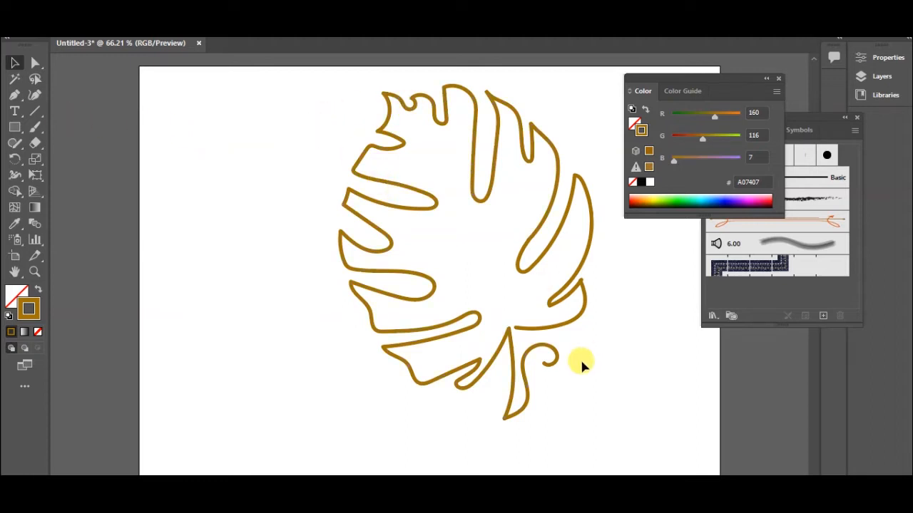
left_click_drag(565, 318, 573, 342)
key("ctrl+z")
key("ctrl+s")
left_click(670, 460)
left_click(670, 460)
Recolour the strokes of the entire leaf outline to near-black 070707 and deselect it
key("ctrl+a")
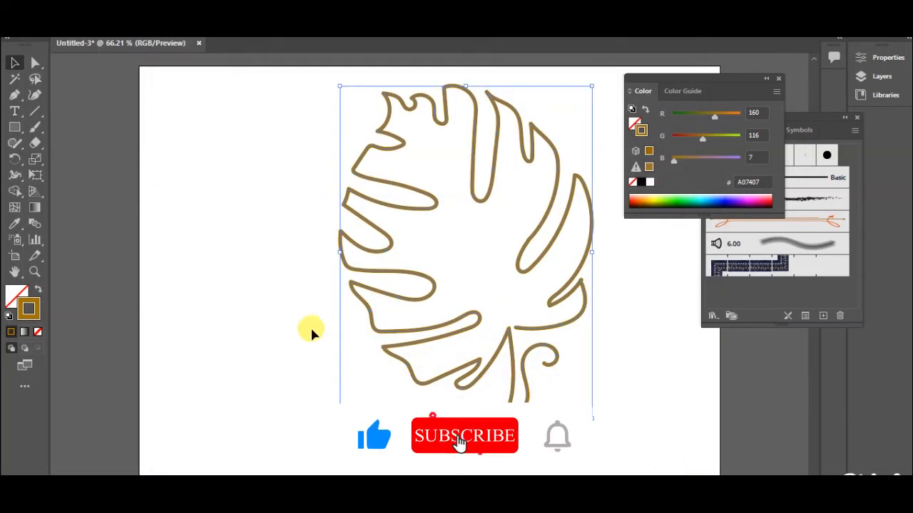
double_click(38, 314)
left_click_drag(401, 206, 278, 303)
left_click_drag(354, 242, 289, 339)
left_click(617, 180)
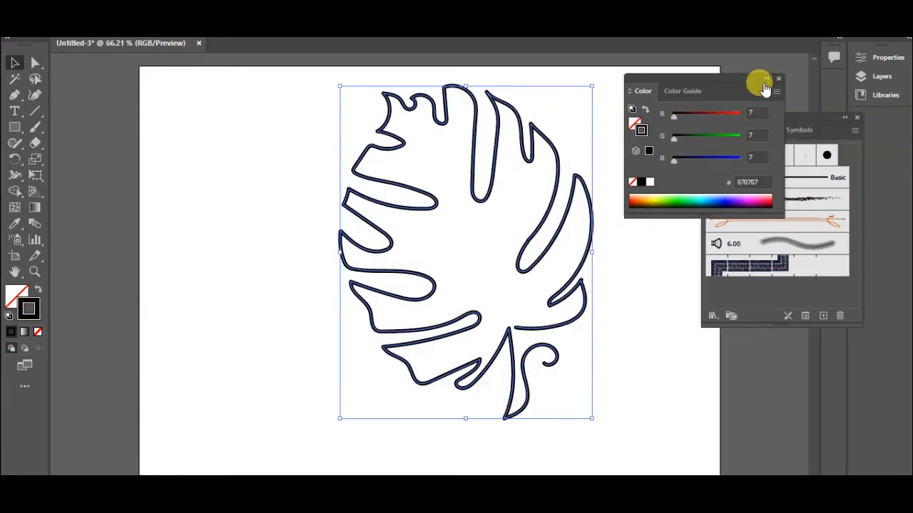
left_click(787, 79)
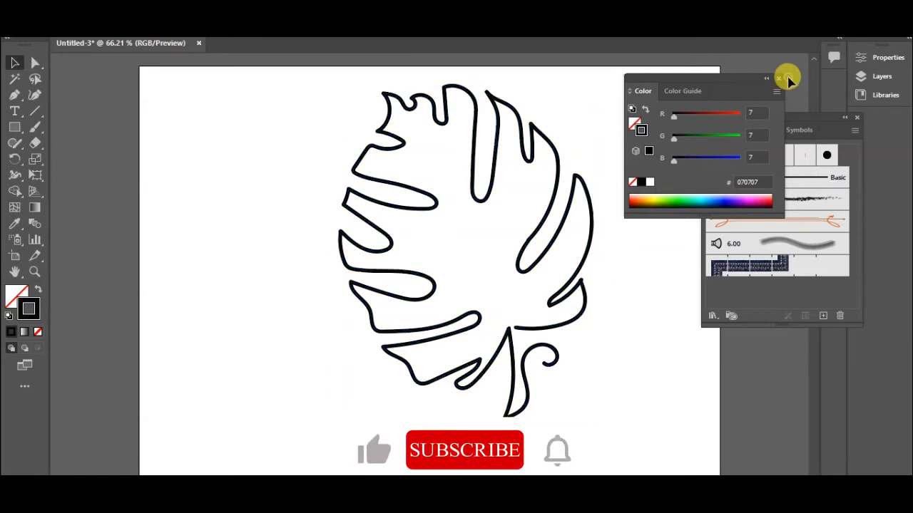
Choose the small round brush as the current brush
left_click(880, 57)
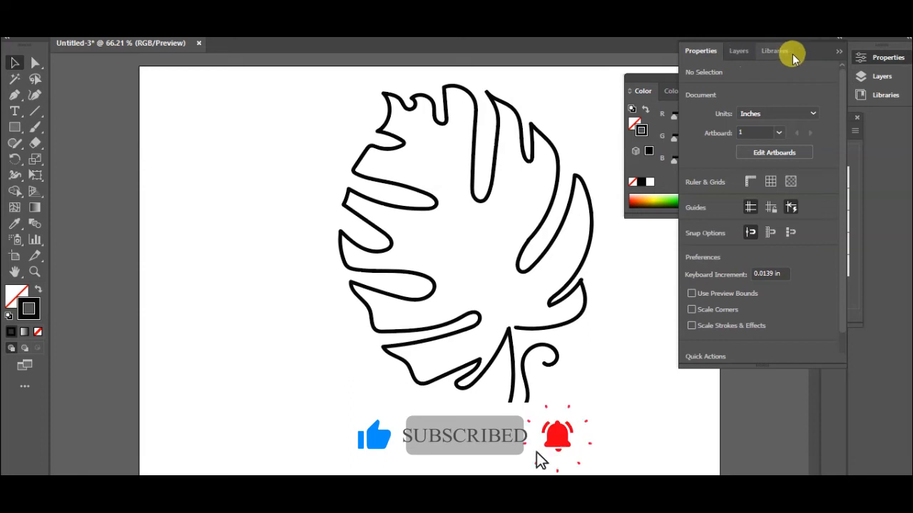
left_click(835, 51)
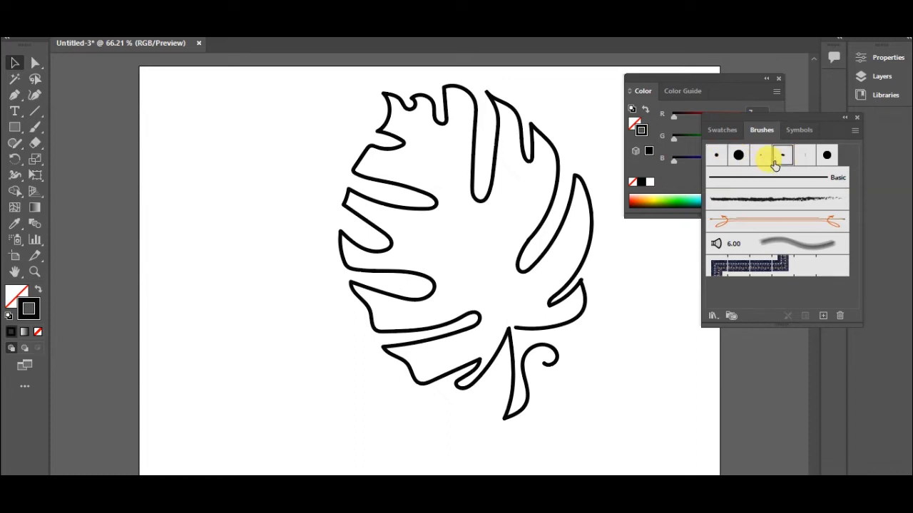
left_click(720, 158)
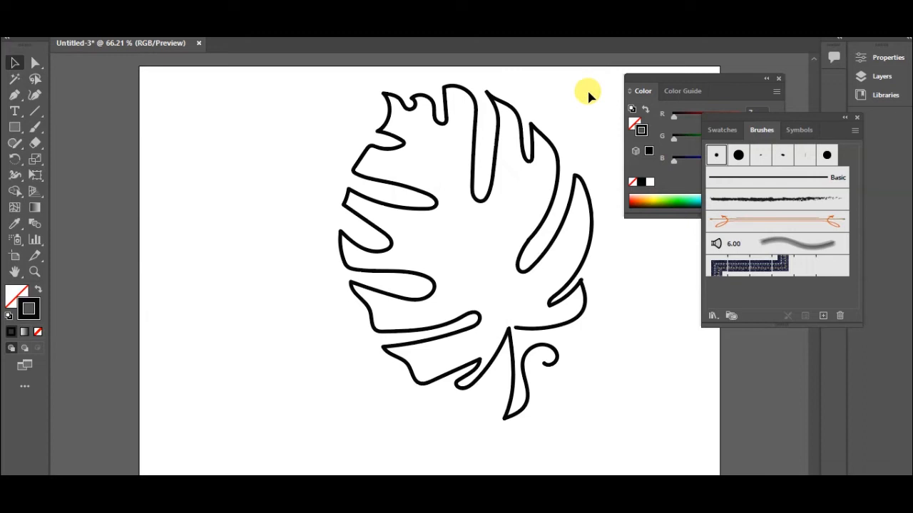
Enlarge the whole leaf outline slightly and shift it toward the middle of the artboard
key("ctrl+a")
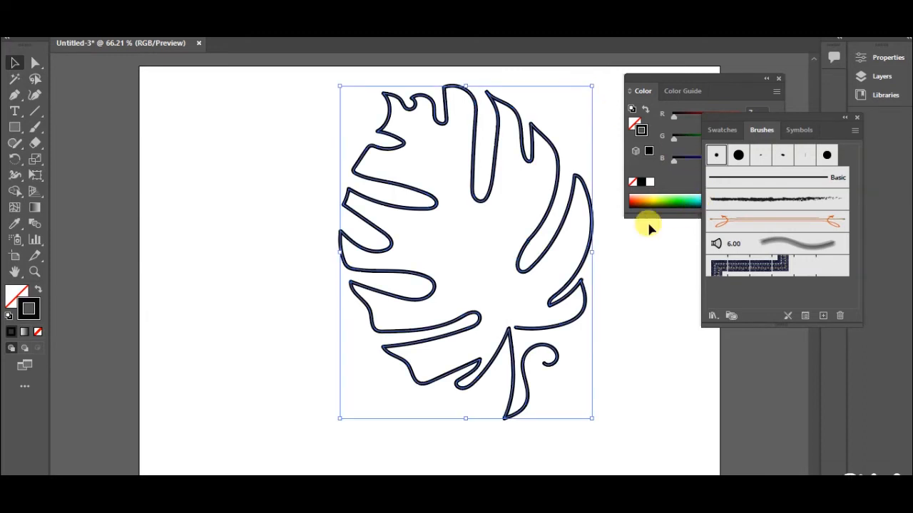
left_click_drag(589, 416, 614, 437)
left_click_drag(431, 301, 391, 318)
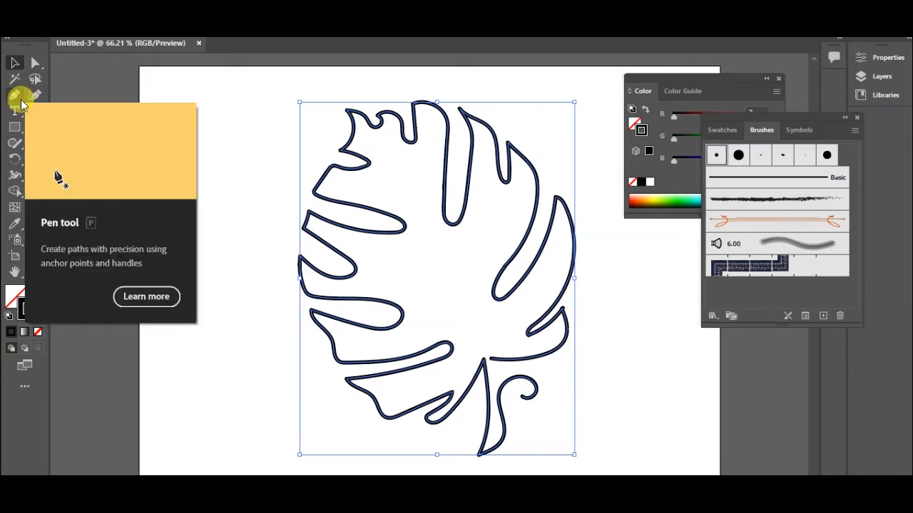
Activate the Paintbrush tool for drawing with the small round brush
left_click(17, 97)
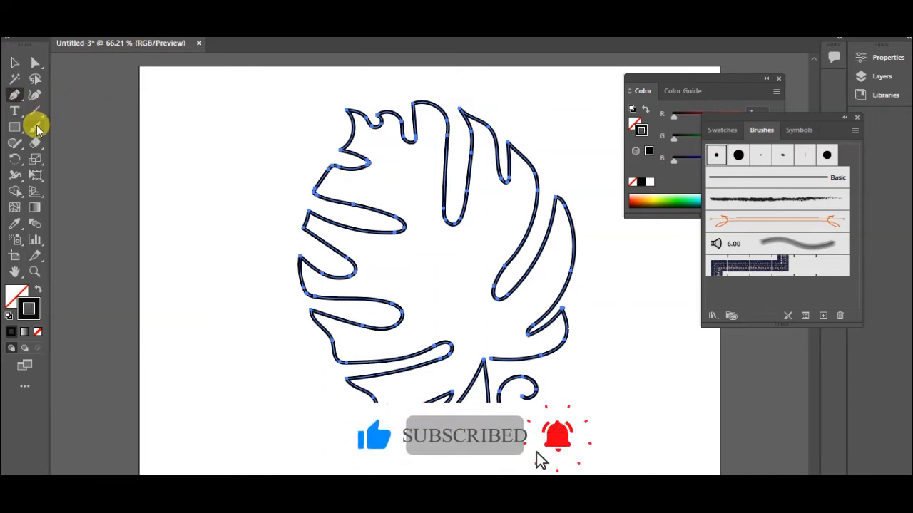
left_click(37, 127)
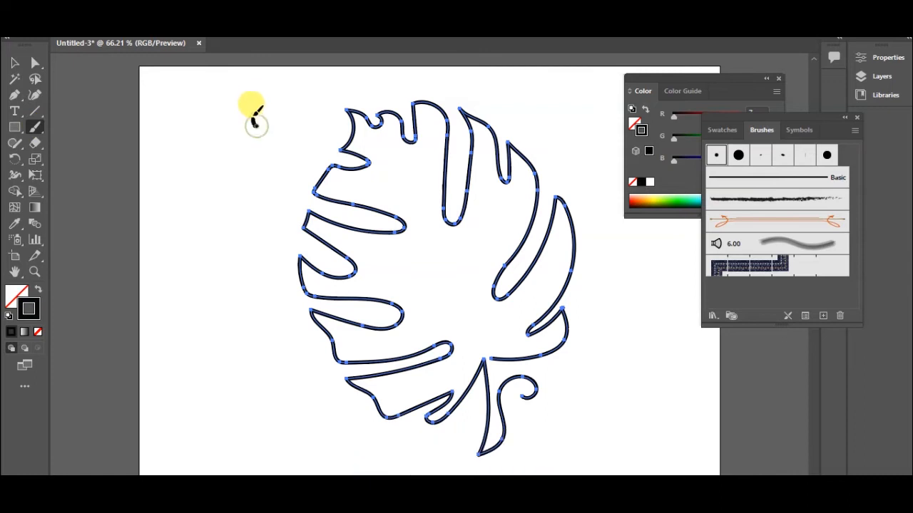